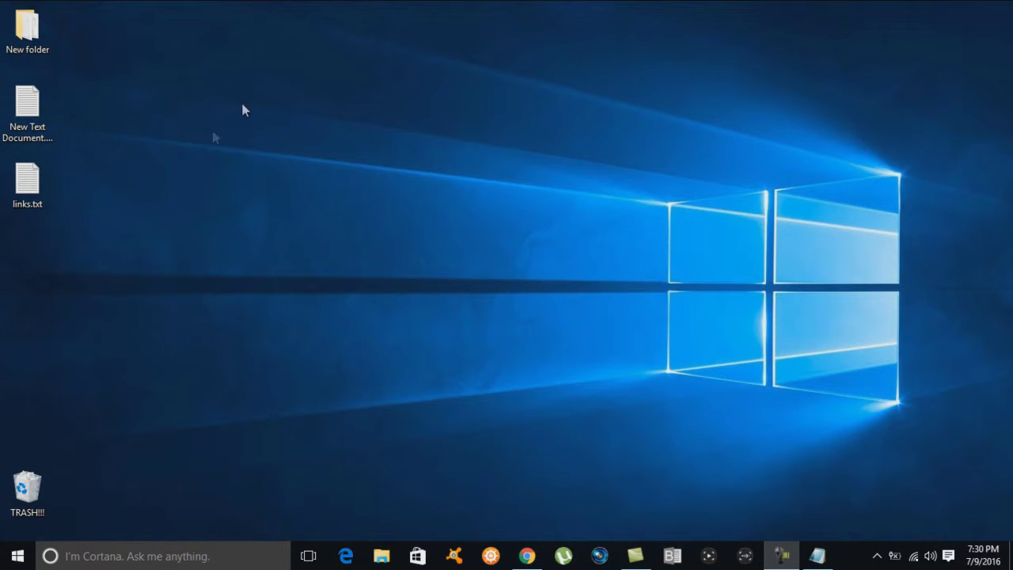
Step: Review the saved download links in links.txt, then return to the Lunar IPS page in Chrome
{"action": "double_click", "coordinate": [27, 180]}
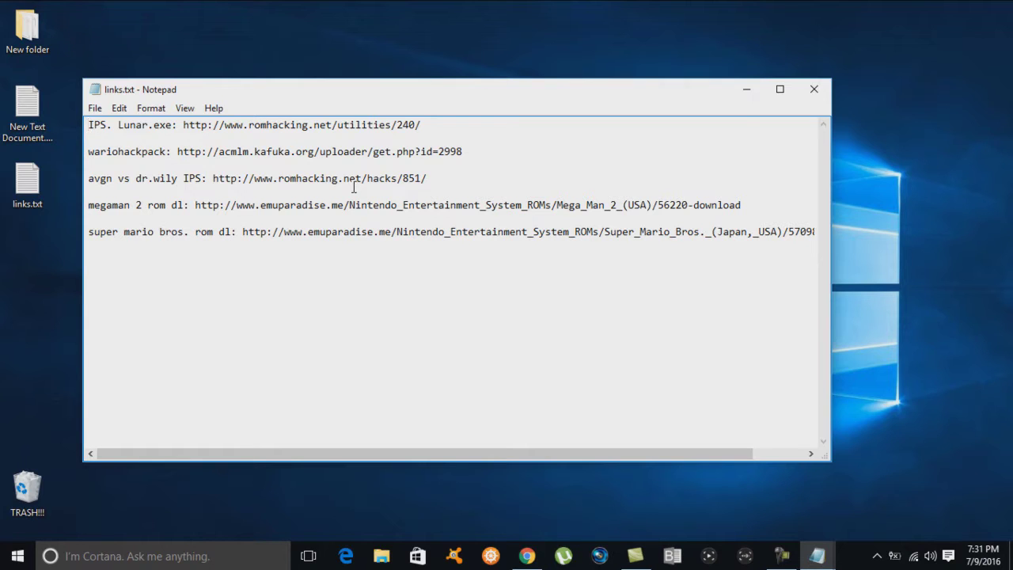
{"action": "left_click", "coordinate": [823, 94]}
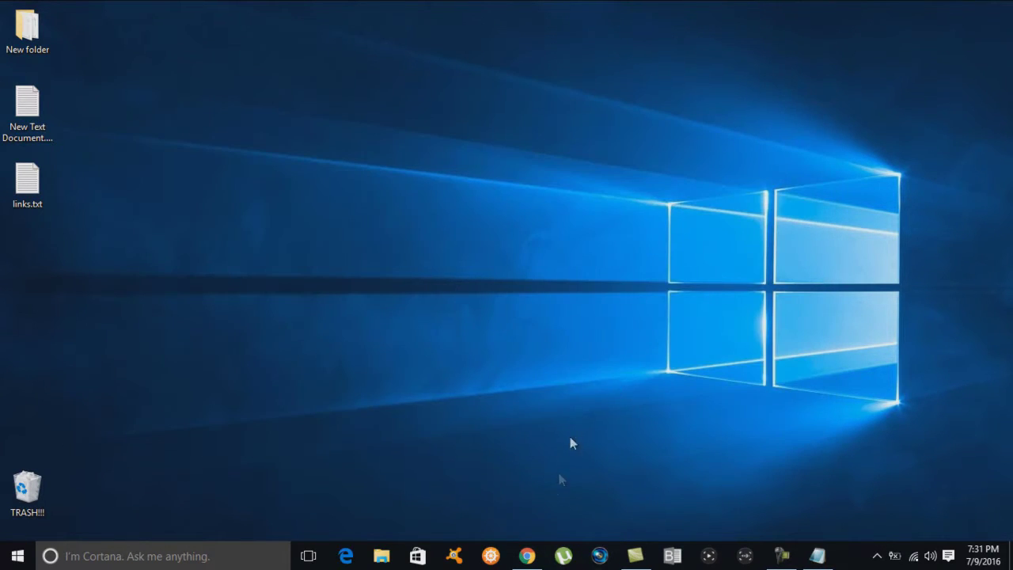
{"action": "left_click", "coordinate": [527, 554]}
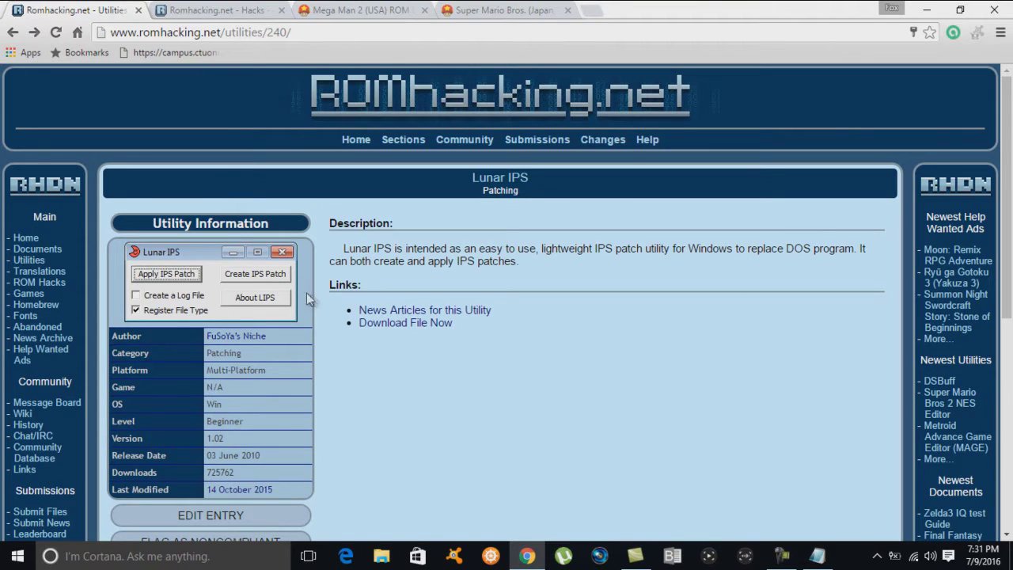
Step: Download the Lunar IPS archive lips102.zip into the Desktop folder
{"action": "left_click", "coordinate": [378, 325]}
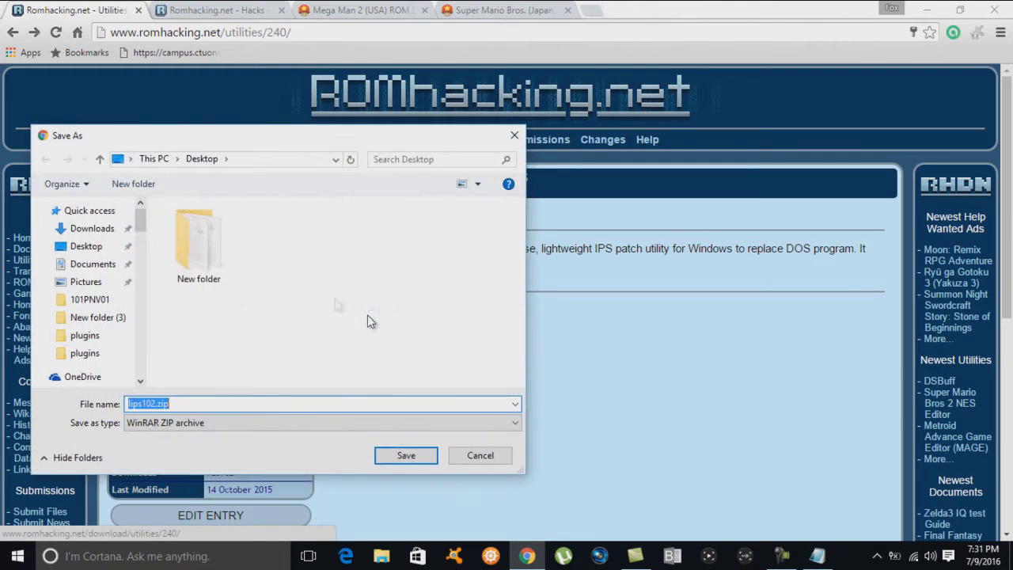
{"action": "left_click", "coordinate": [85, 246]}
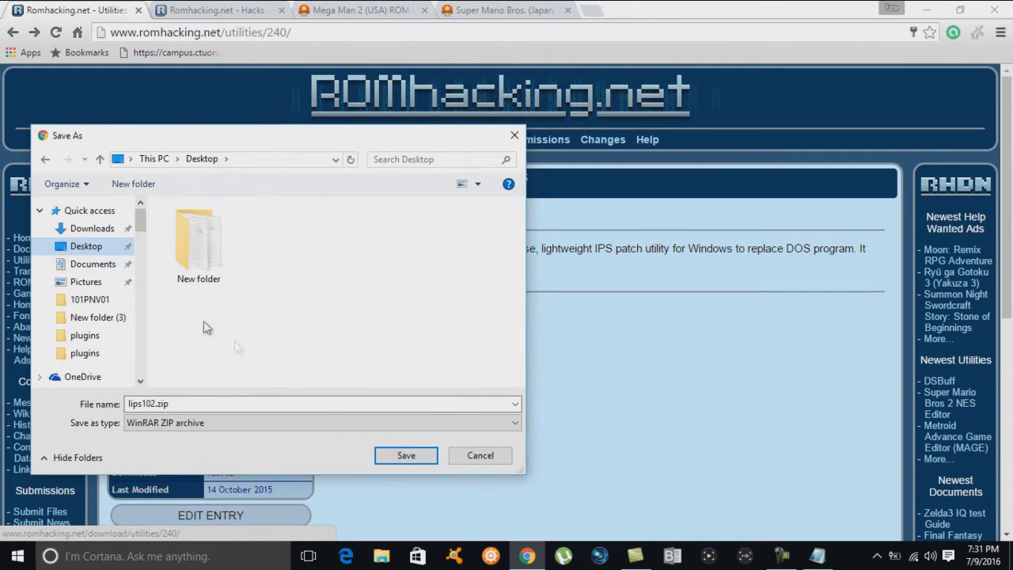
{"action": "left_click", "coordinate": [396, 454]}
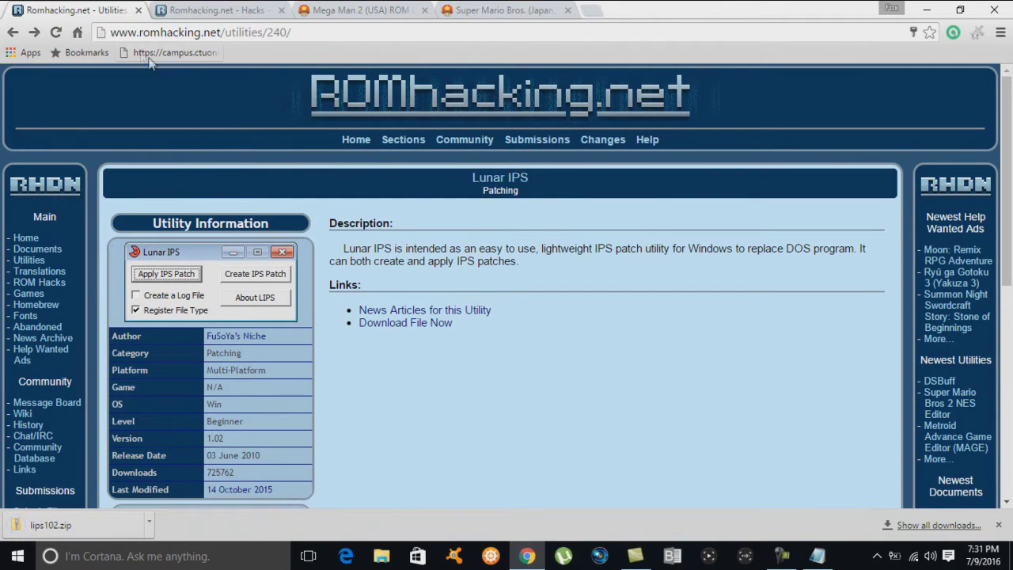
Step: Save AVGN VS Dr. Wily v1.2.zip from the Romhacking.net hack page to the desktop
{"action": "left_click", "coordinate": [198, 17]}
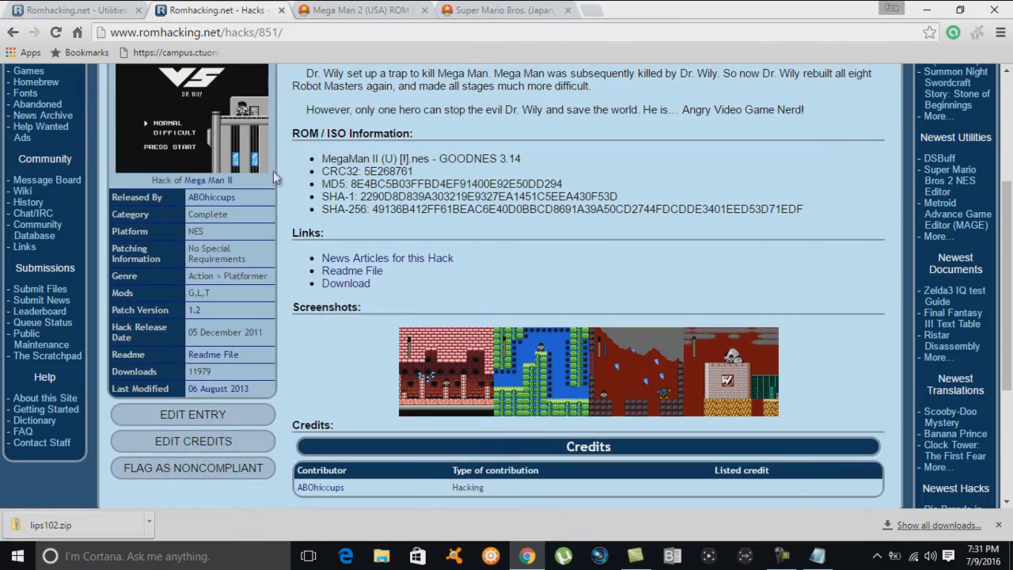
{"action": "scroll", "coordinate": [273, 175], "scroll_direction": "up", "scroll_amount": 3}
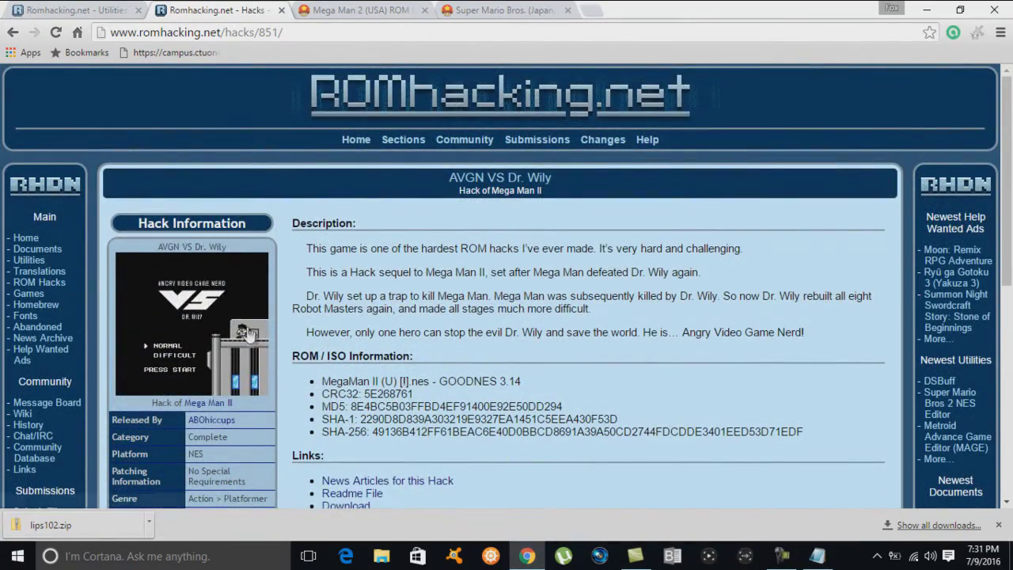
{"action": "scroll", "coordinate": [247, 332], "scroll_direction": "down", "scroll_amount": 1}
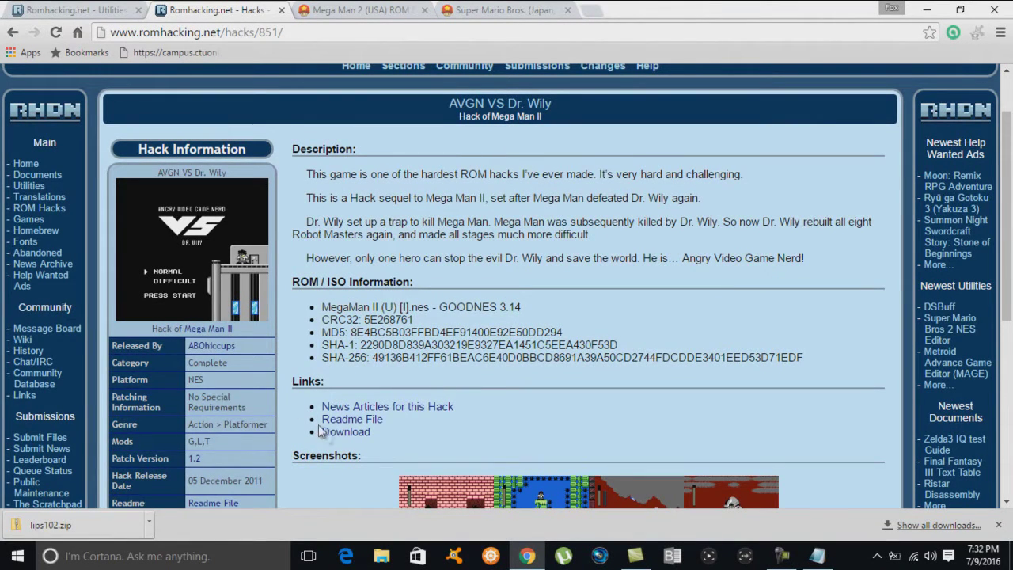
{"action": "left_click", "coordinate": [343, 434]}
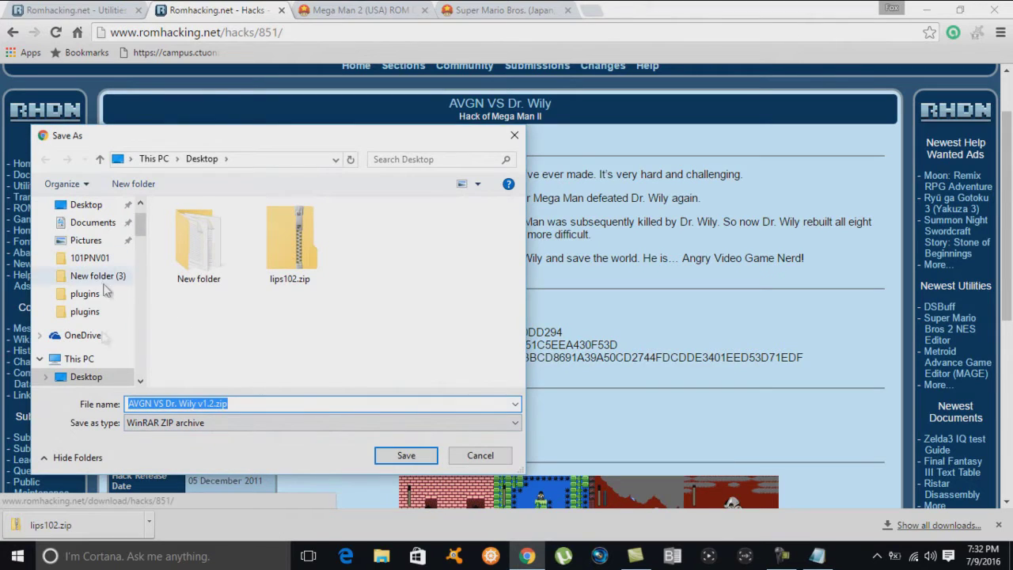
{"action": "left_click", "coordinate": [383, 456]}
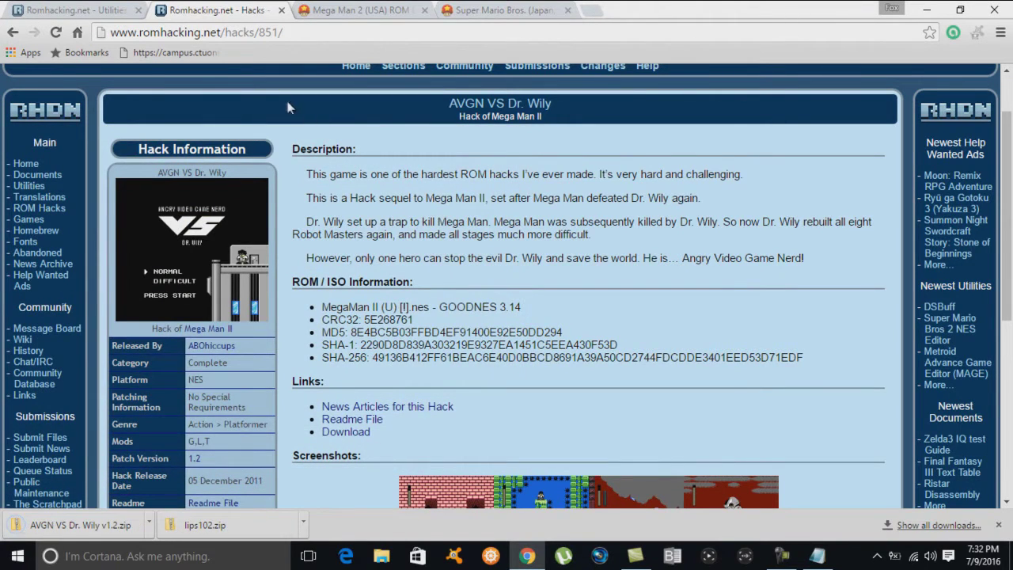
{"action": "left_click", "coordinate": [328, 16]}
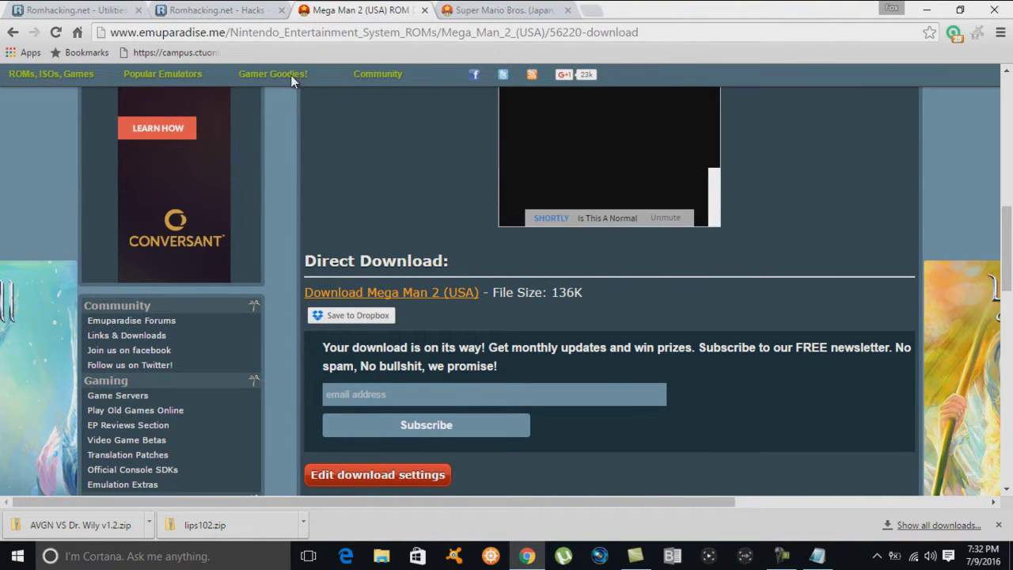
Step: Save Mega Man 2 (USA).zip and Super Mario Bros. (Japan, USA).zip to the desktop, then minimize Chrome
{"action": "left_click", "coordinate": [323, 294]}
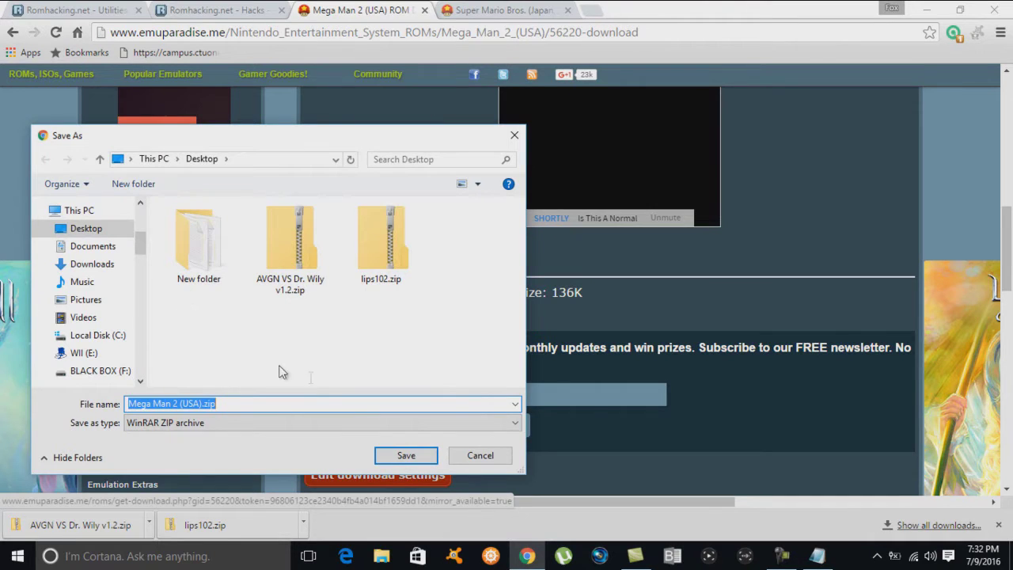
{"action": "left_click", "coordinate": [388, 461]}
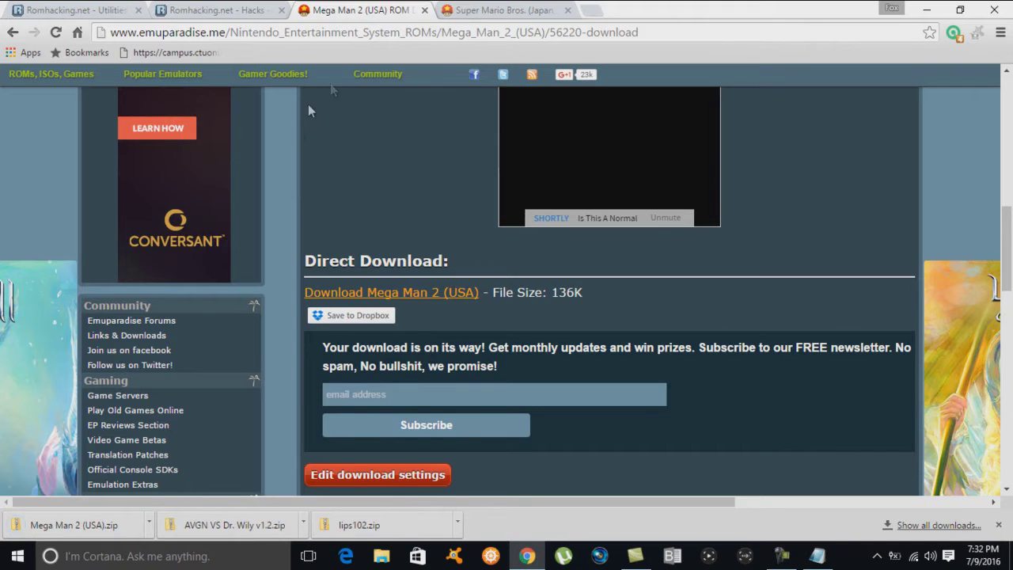
{"action": "left_click", "coordinate": [467, 15]}
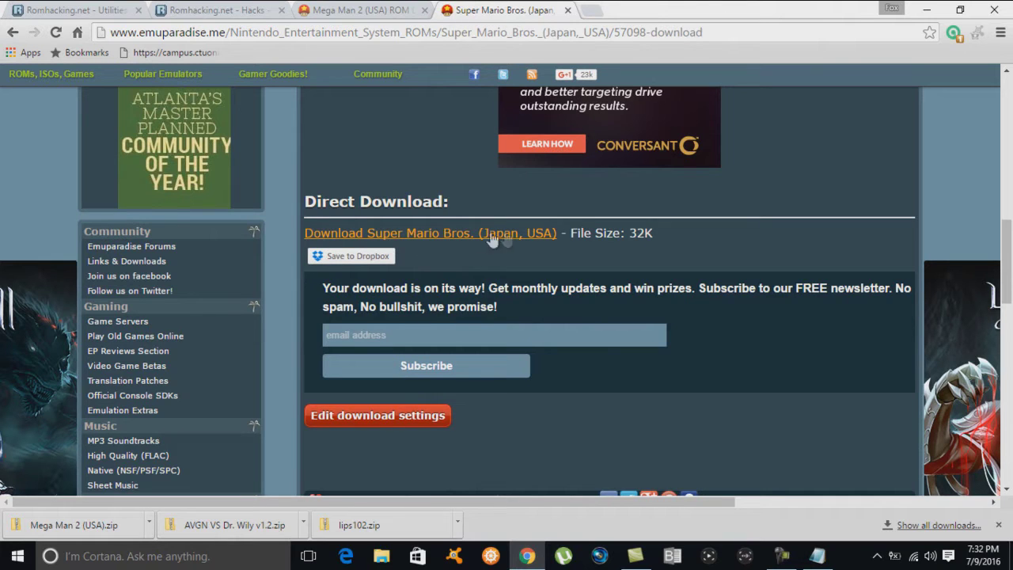
{"action": "left_click", "coordinate": [413, 234]}
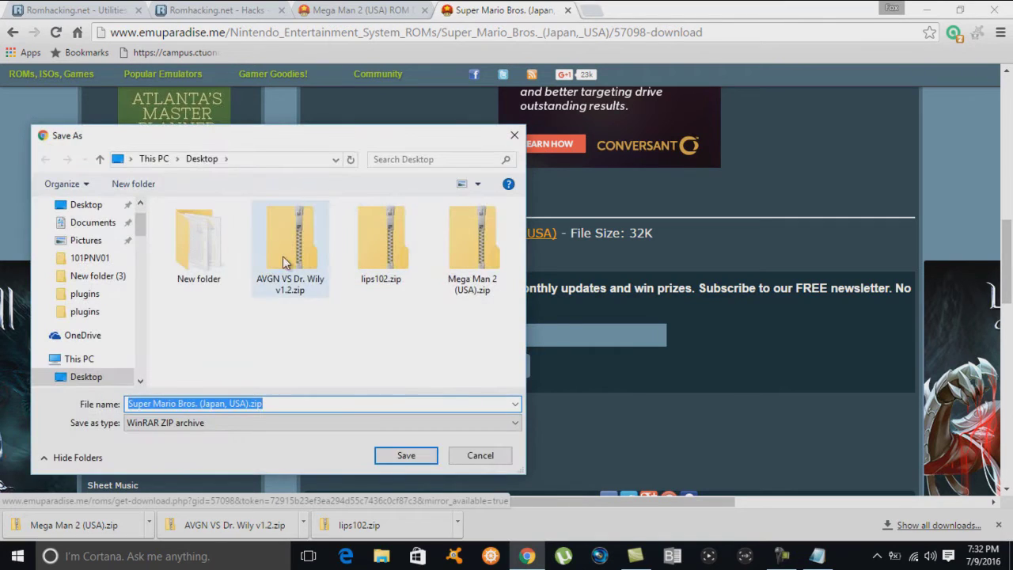
{"action": "left_click", "coordinate": [402, 456]}
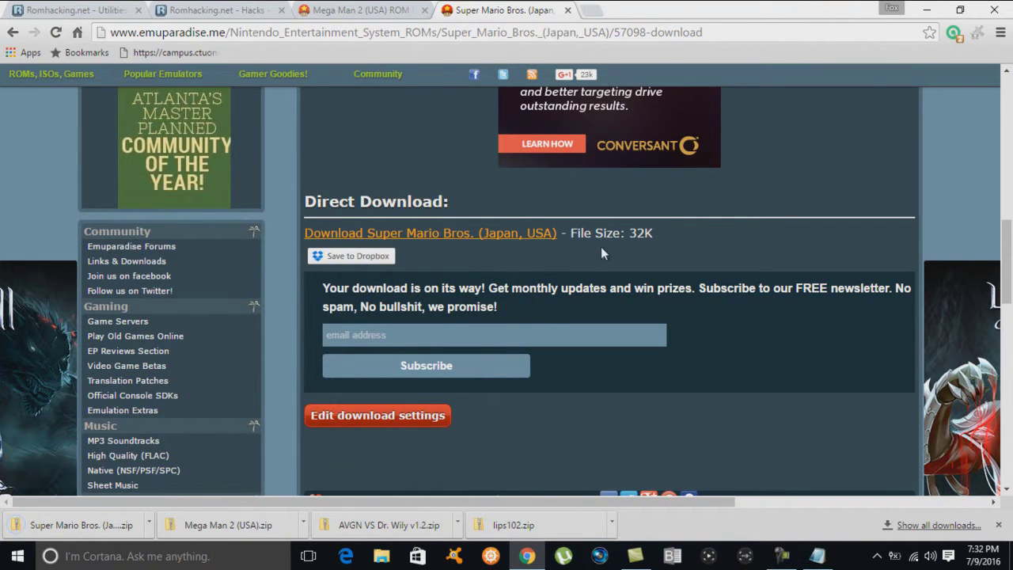
{"action": "left_click", "coordinate": [928, 11]}
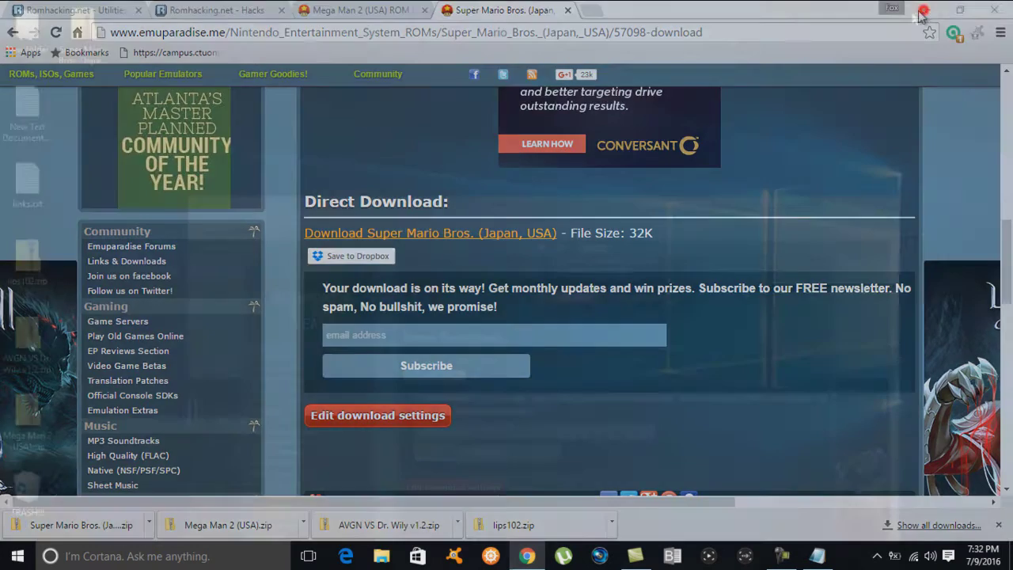
Step: Copy the wariohackpack URL from links.txt in Notepad, then close the file
{"action": "double_click", "coordinate": [24, 179]}
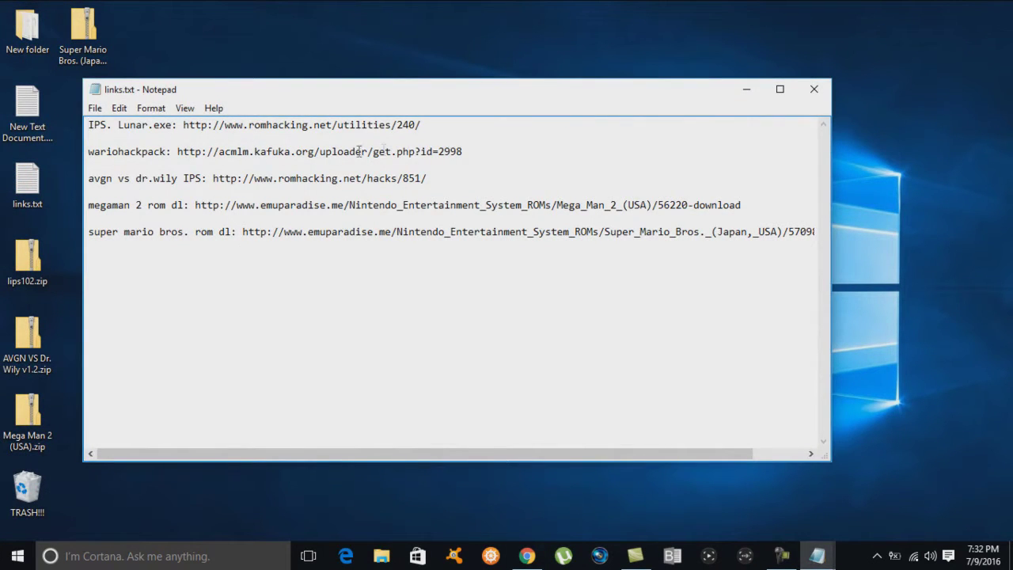
{"action": "left_click_drag", "start_coordinate": [464, 151], "coordinate": [182, 155]}
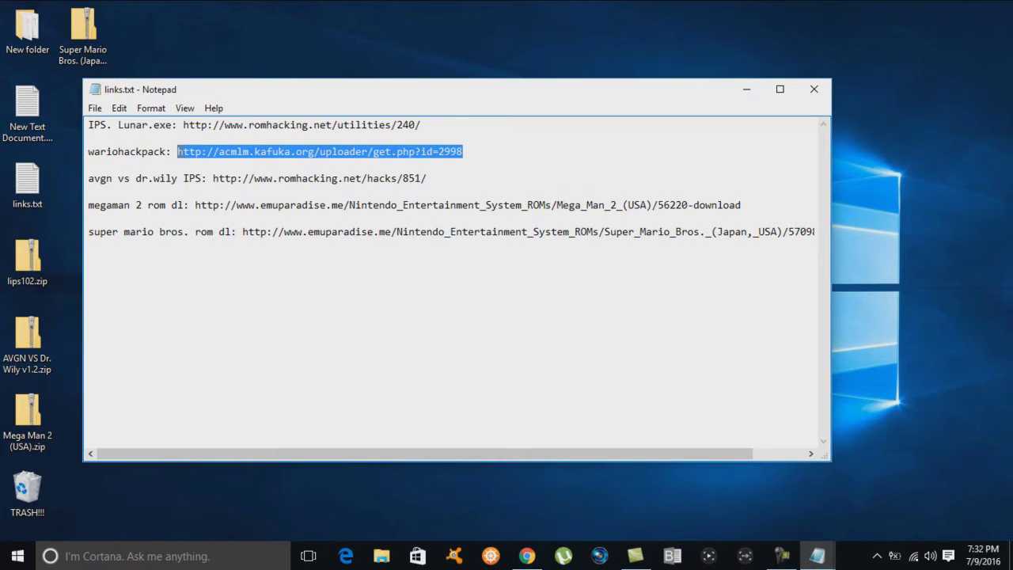
{"action": "right_click", "coordinate": [180, 152]}
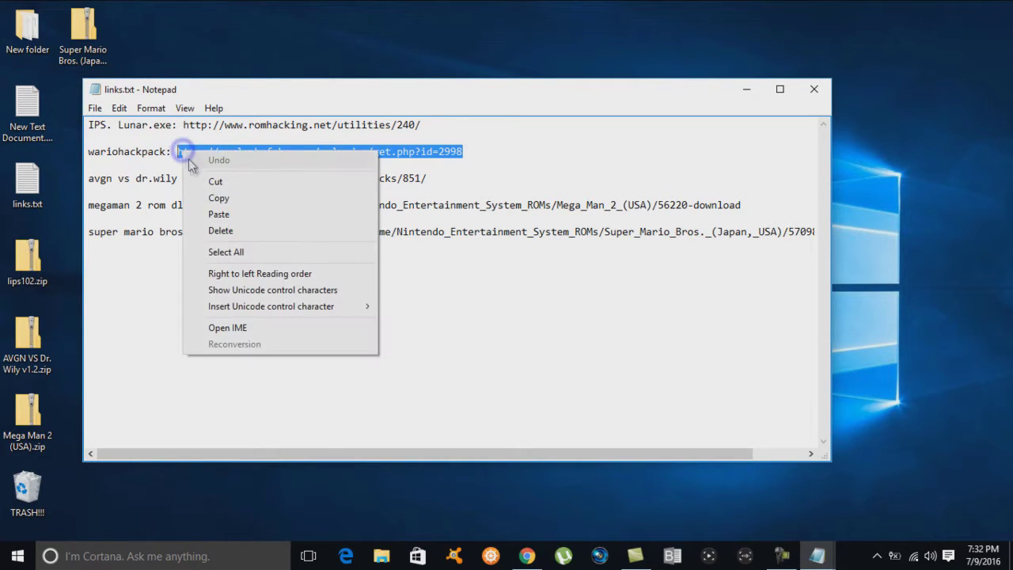
{"action": "left_click", "coordinate": [199, 195]}
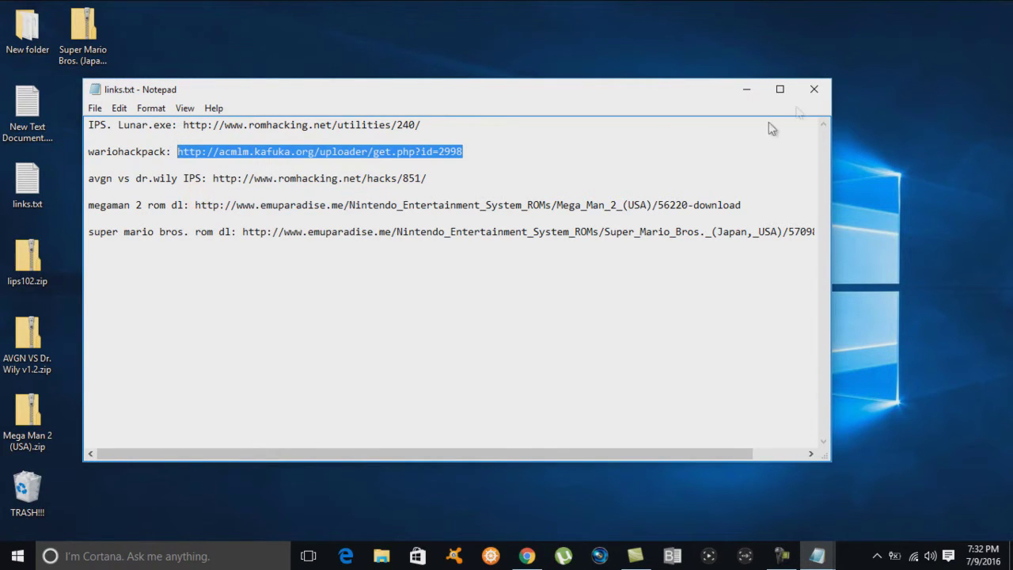
{"action": "left_click", "coordinate": [814, 90]}
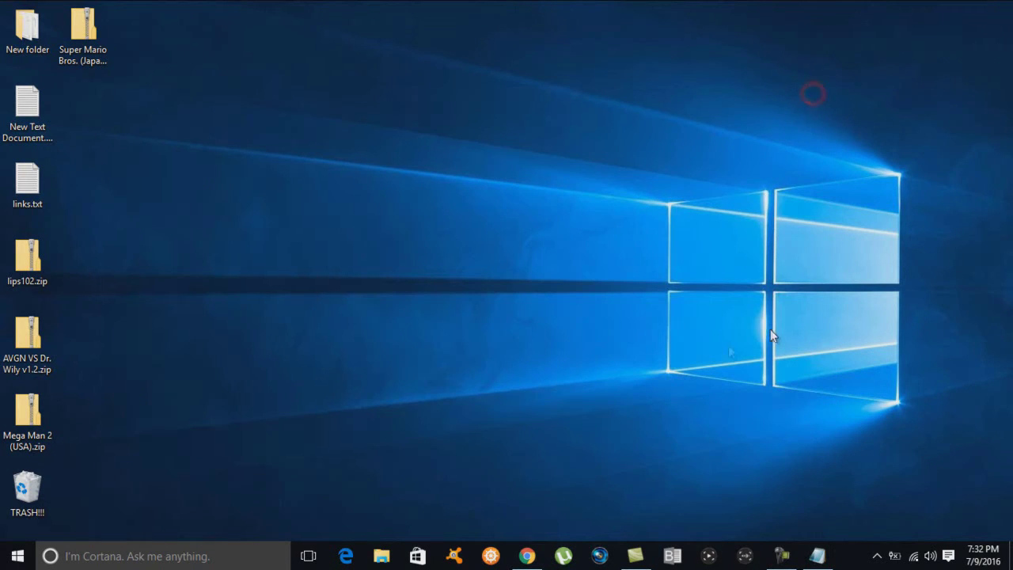
Step: Load the copied acmlm.kafuka.org link in a new tab and save wariobroshackpack.zip to the desktop
{"action": "left_click", "coordinate": [527, 556]}
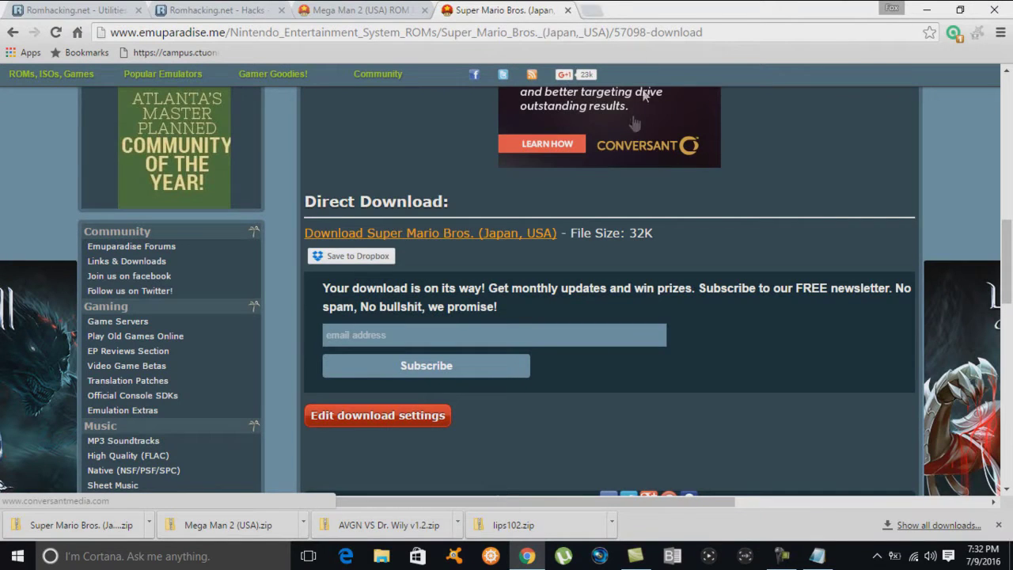
{"action": "left_click", "coordinate": [591, 10]}
{"action": "right_click", "coordinate": [367, 26]}
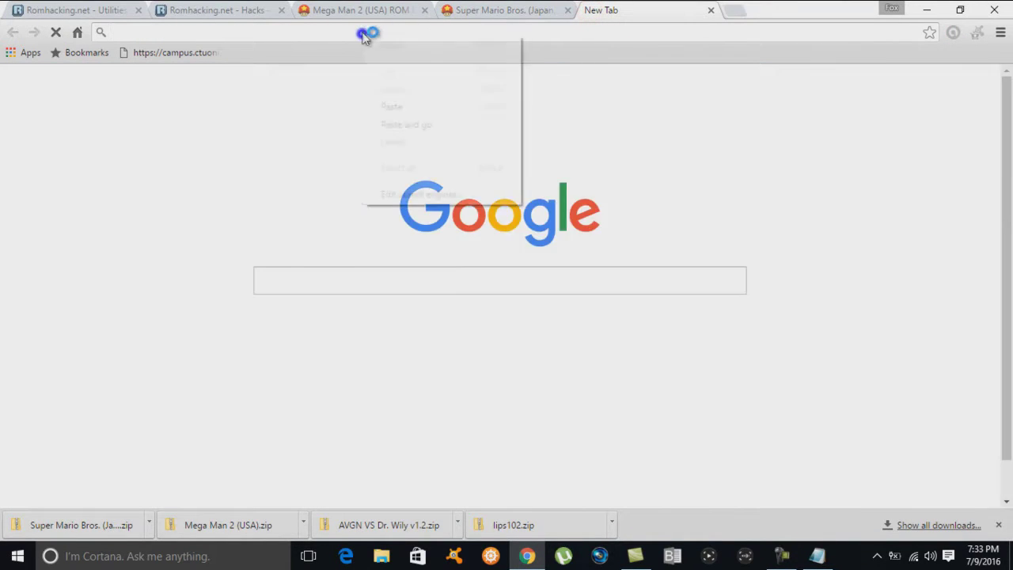
{"action": "left_click", "coordinate": [390, 108]}
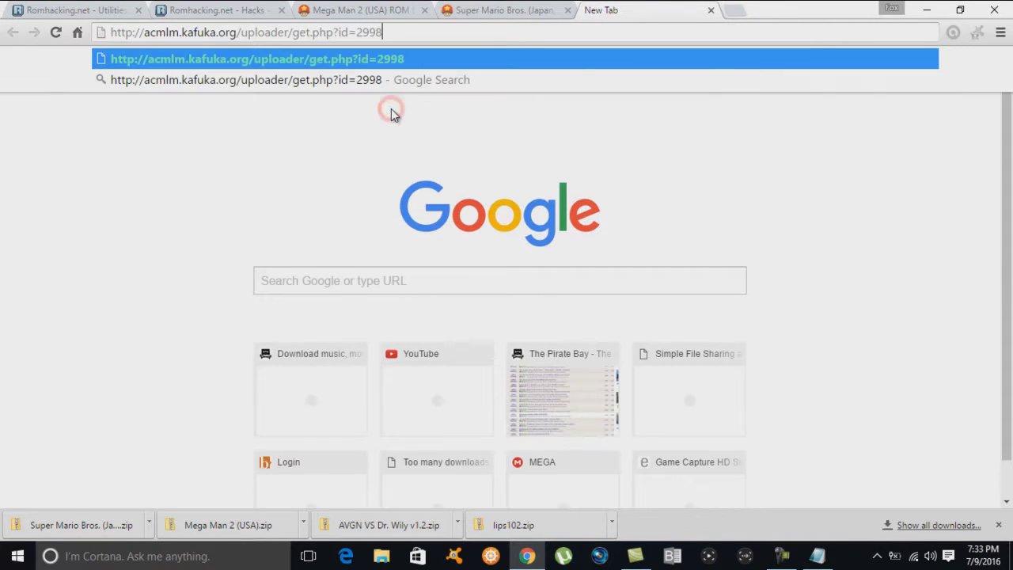
{"action": "key", "text": "Return"}
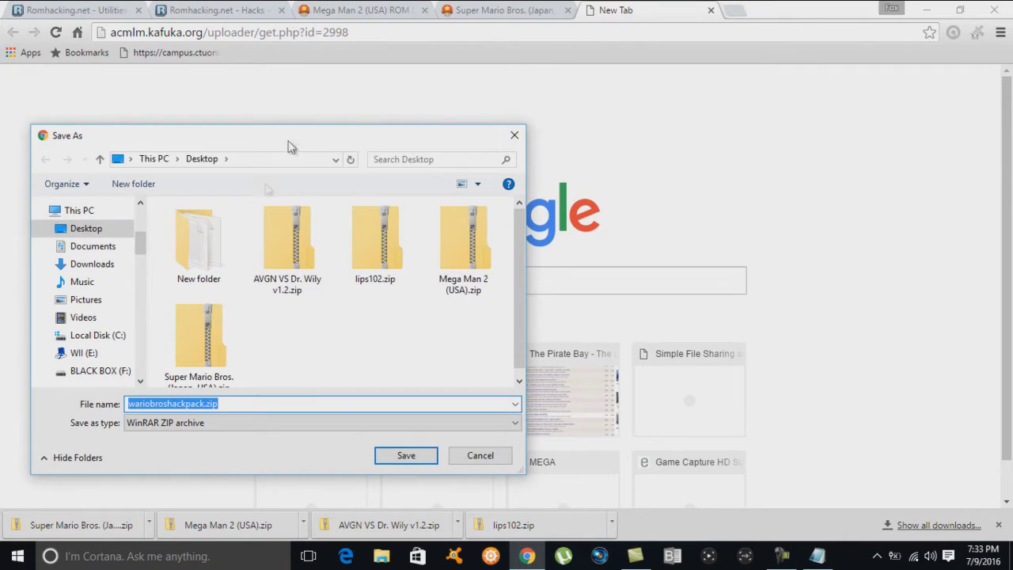
{"action": "left_click", "coordinate": [388, 458]}
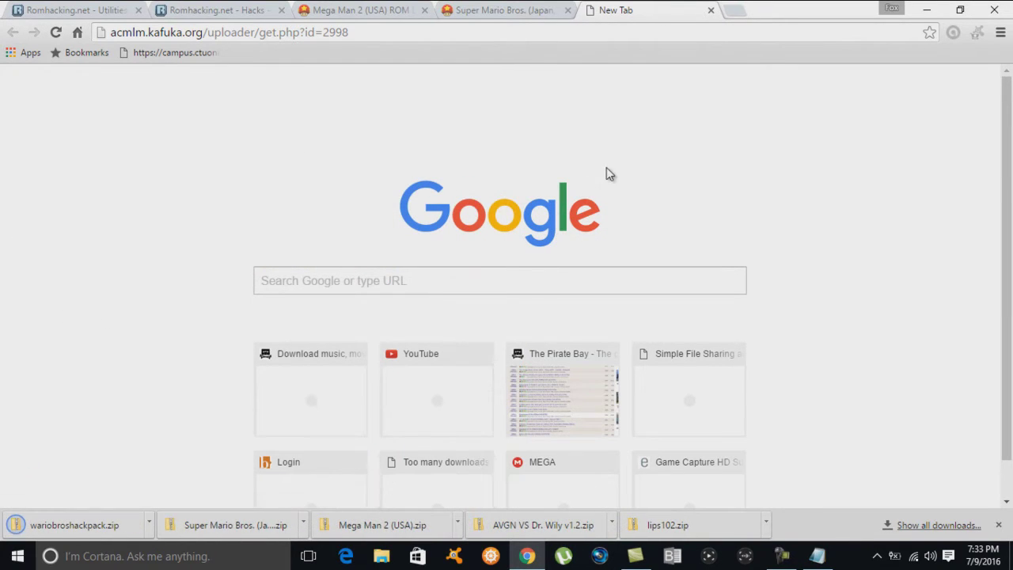
{"action": "left_click", "coordinate": [925, 10]}
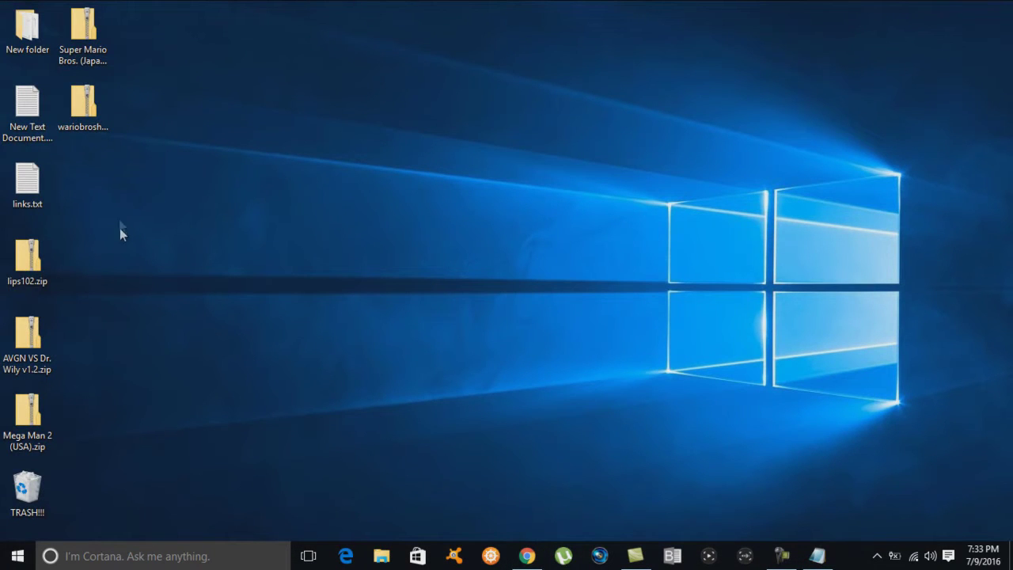
Step: Extract lips102.zip to a lips102 folder and move it to the desktop's top right
{"action": "right_click", "coordinate": [40, 265]}
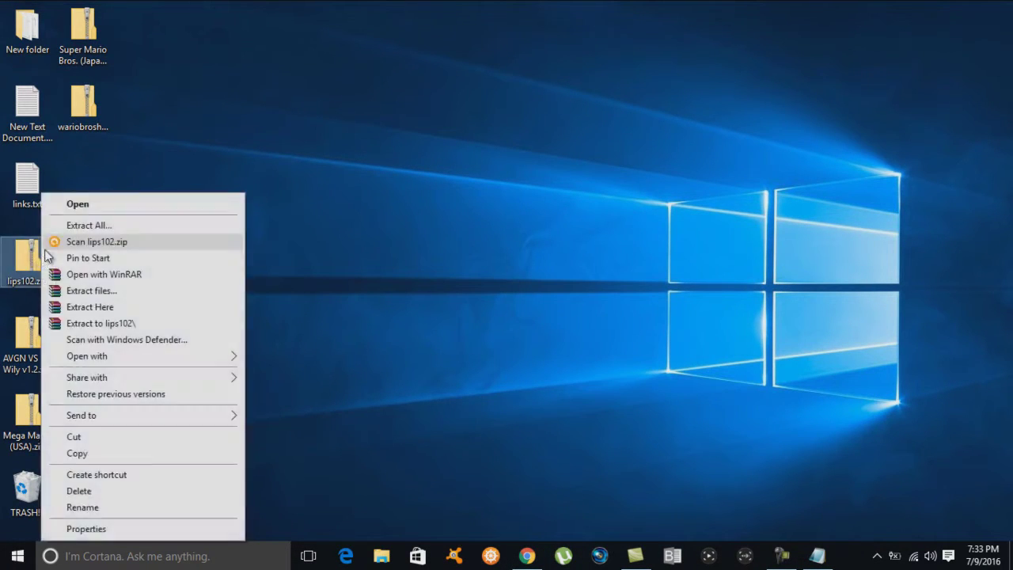
{"action": "left_click", "coordinate": [72, 324]}
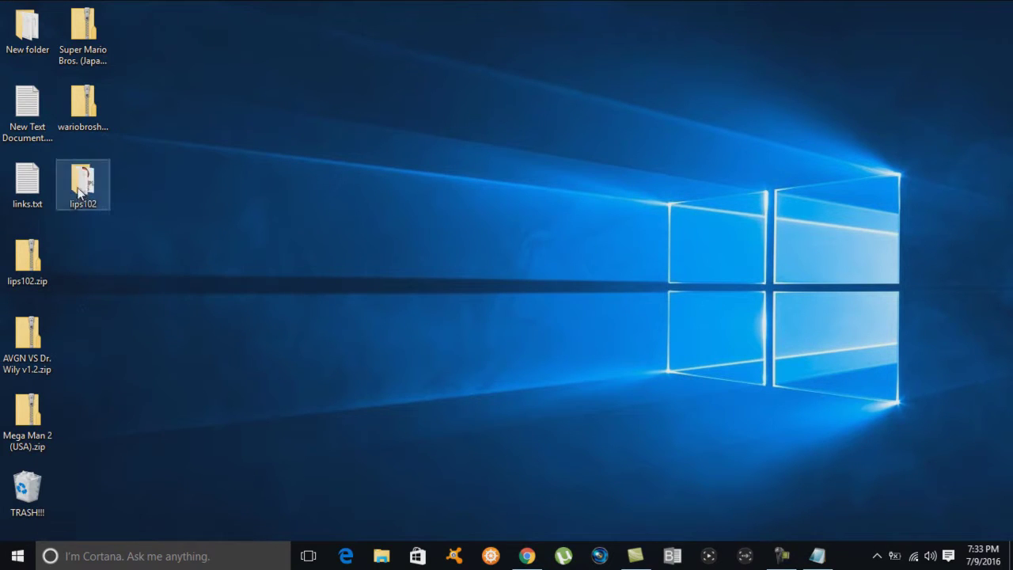
{"action": "left_click_drag", "start_coordinate": [84, 193], "coordinate": [987, 32]}
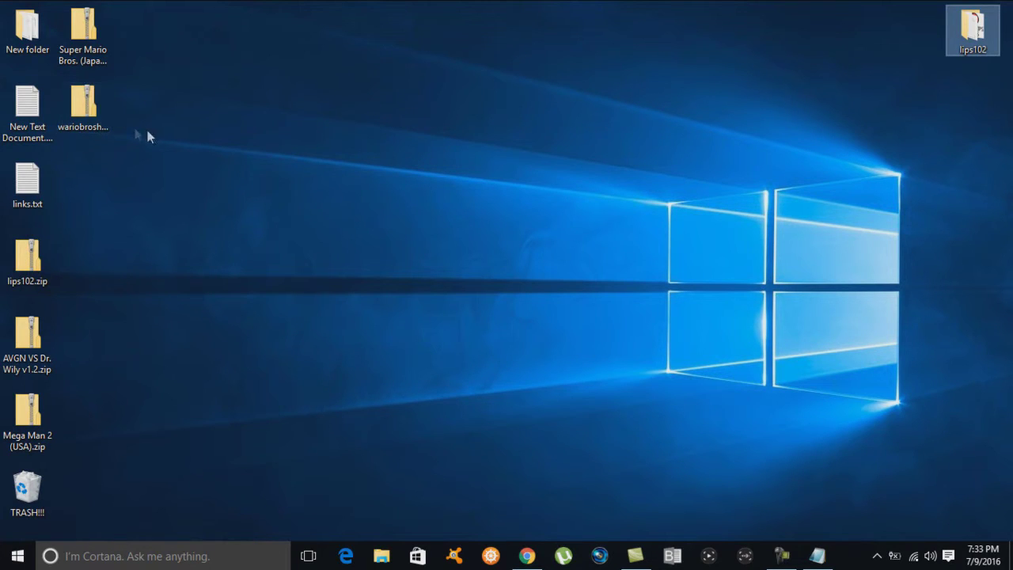
Step: Extract wariobroshackpack.zip to its own folder and place it beside lips102
{"action": "left_click", "coordinate": [93, 100]}
{"action": "right_click", "coordinate": [96, 101]}
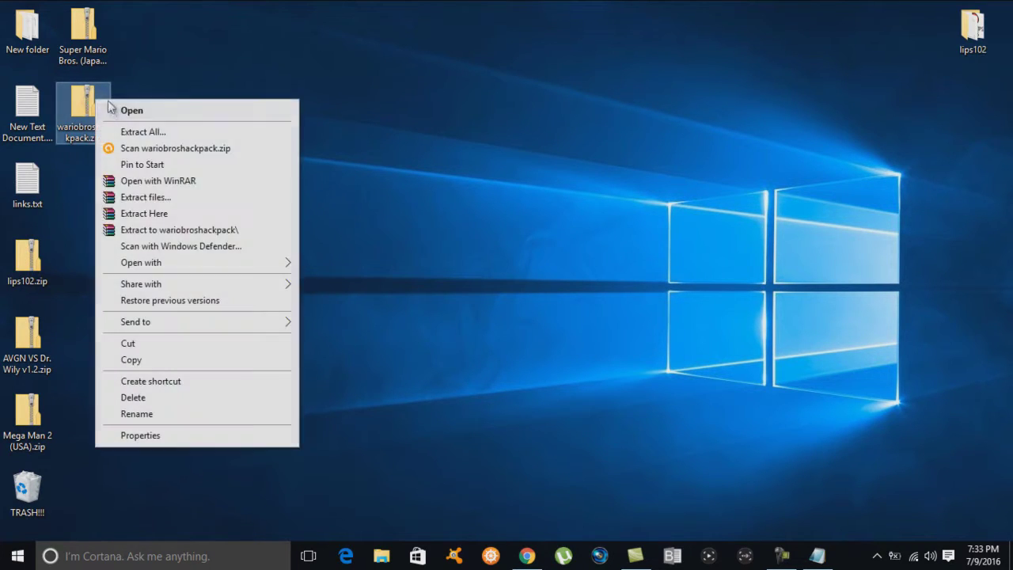
{"action": "left_click", "coordinate": [136, 231]}
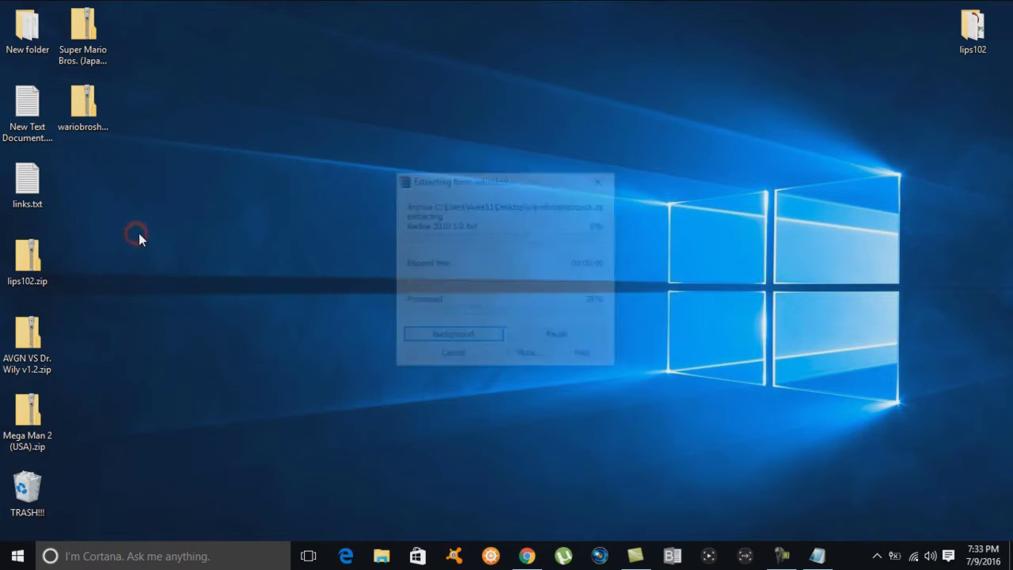
{"action": "left_click_drag", "start_coordinate": [94, 202], "coordinate": [982, 117]}
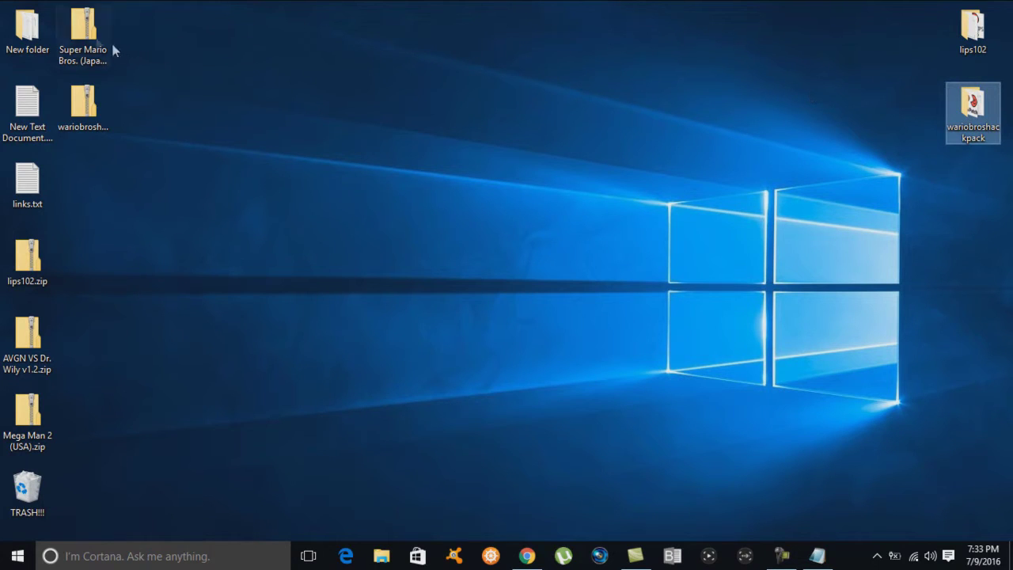
Step: Extract the Super Mario Bros. zip to its own folder and move it to the top right
{"action": "left_click", "coordinate": [83, 31]}
{"action": "right_click", "coordinate": [80, 24]}
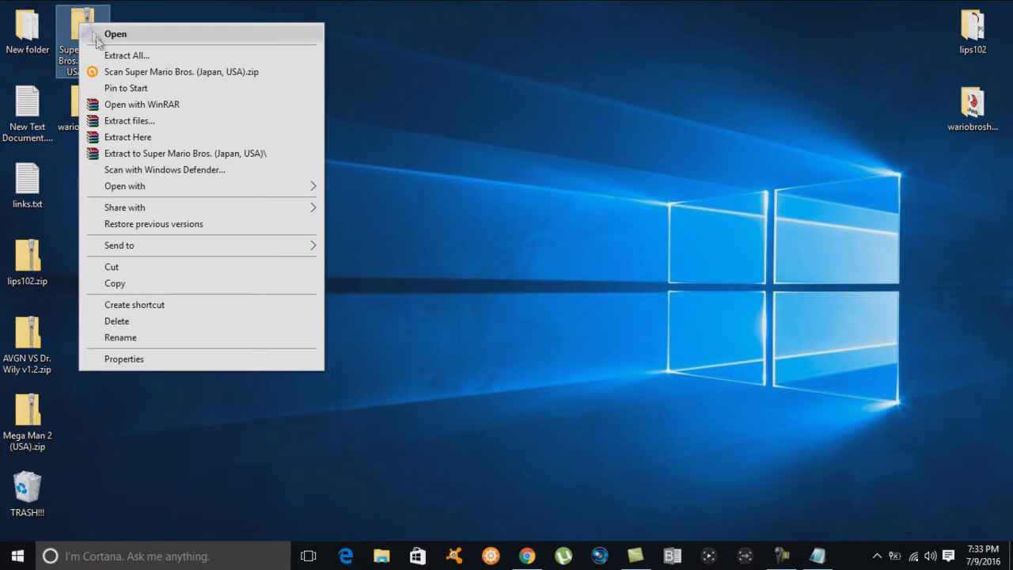
{"action": "left_click", "coordinate": [104, 155]}
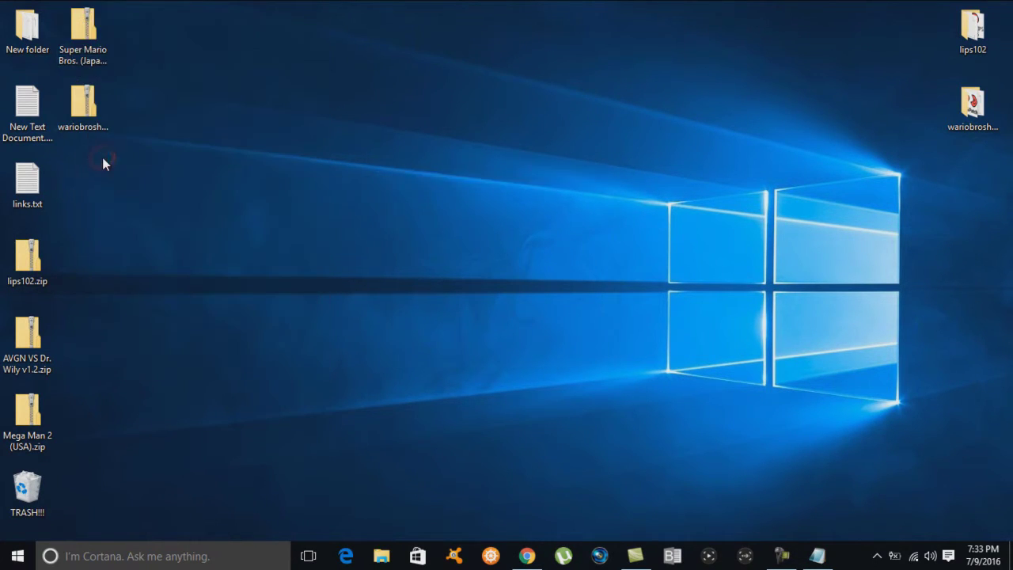
{"action": "left_click_drag", "start_coordinate": [89, 189], "coordinate": [914, 109]}
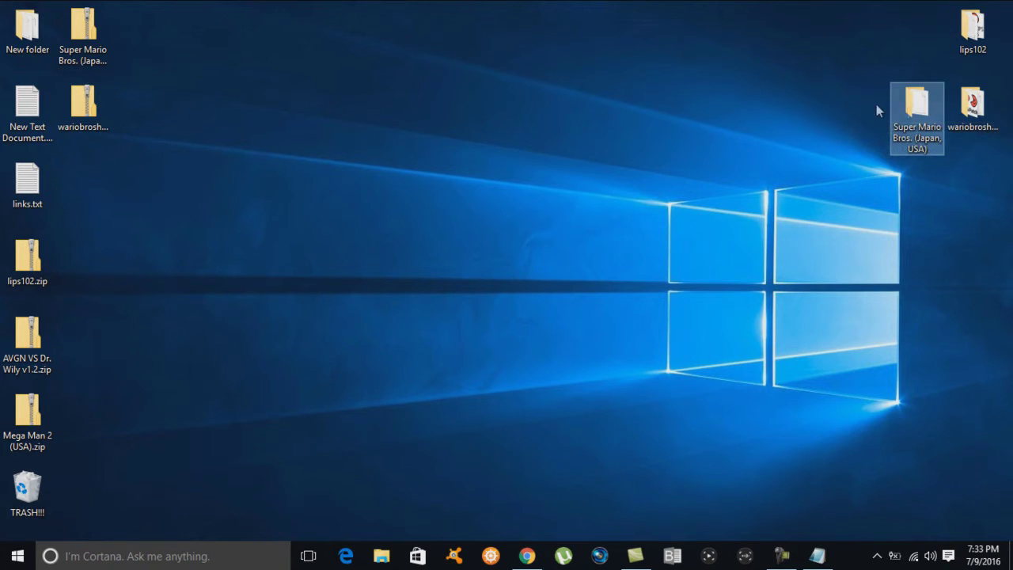
{"action": "mouse_move", "coordinate": [945, 116]}
Step: Extract the AVGN VS Dr. Wily v1.2 zip and add its folder to the top-right group
{"action": "right_click", "coordinate": [40, 340]}
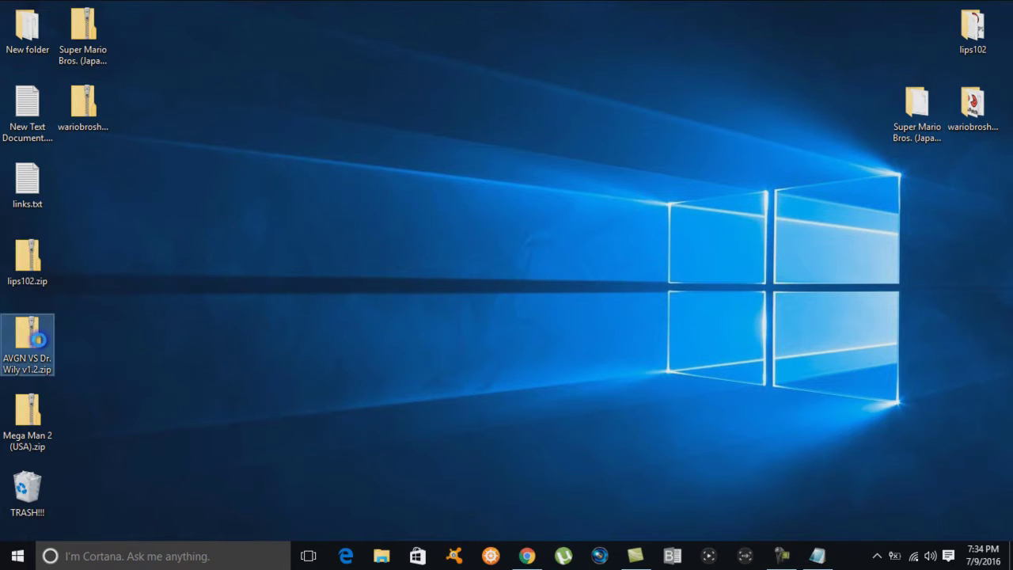
{"action": "left_click", "coordinate": [64, 325]}
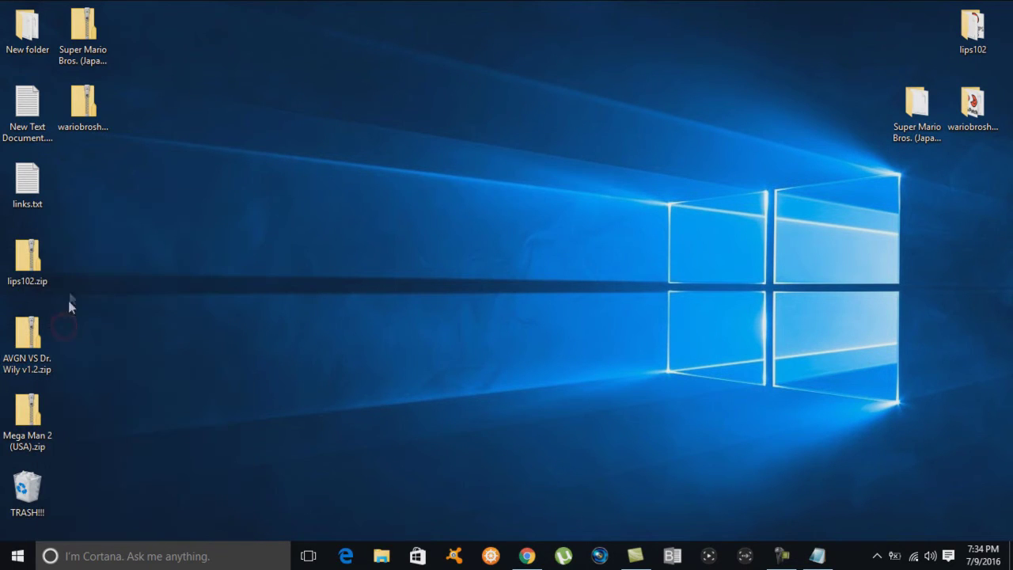
{"action": "left_click_drag", "start_coordinate": [80, 196], "coordinate": [962, 186]}
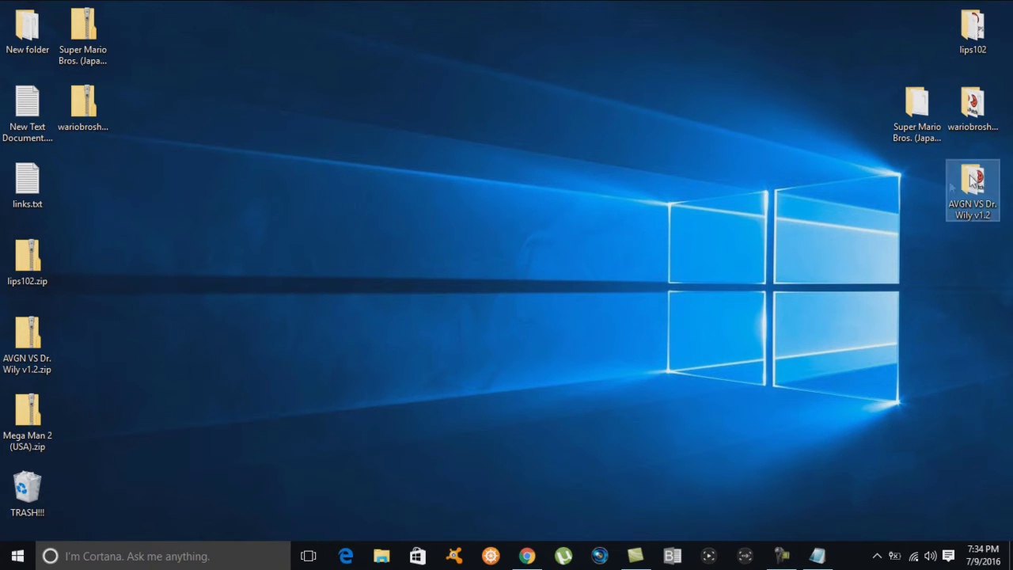
Step: Extract Mega Man 2 (USA).zip to its own folder and place it beside the others
{"action": "left_click", "coordinate": [45, 423]}
{"action": "right_click", "coordinate": [43, 424]}
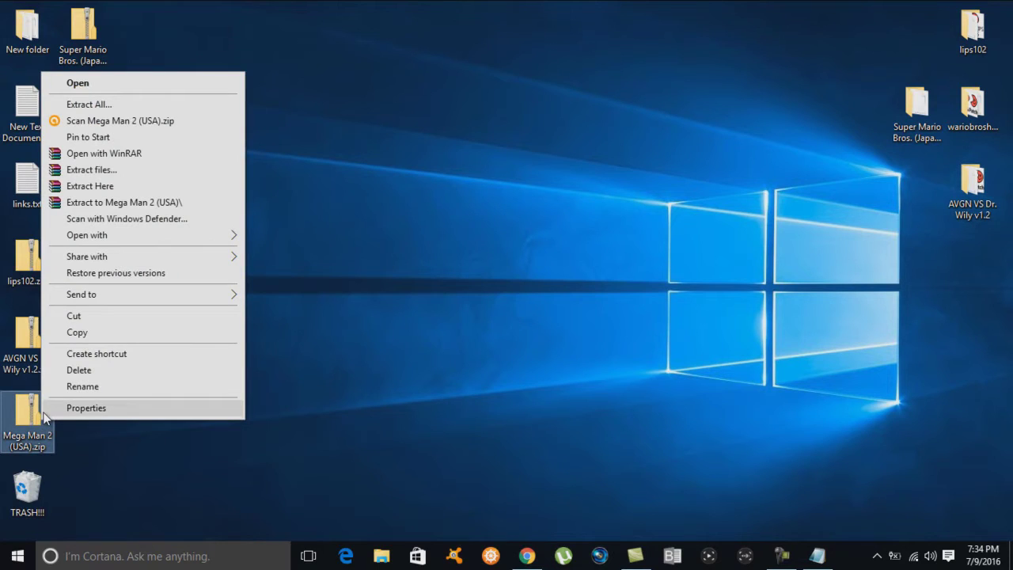
{"action": "left_click", "coordinate": [80, 203]}
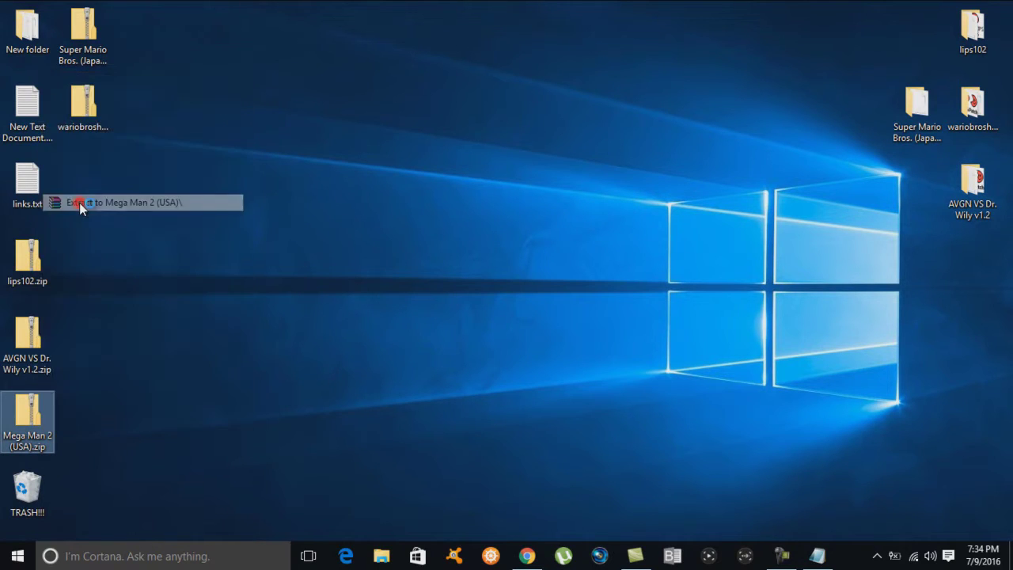
{"action": "left_click_drag", "start_coordinate": [91, 207], "coordinate": [926, 194]}
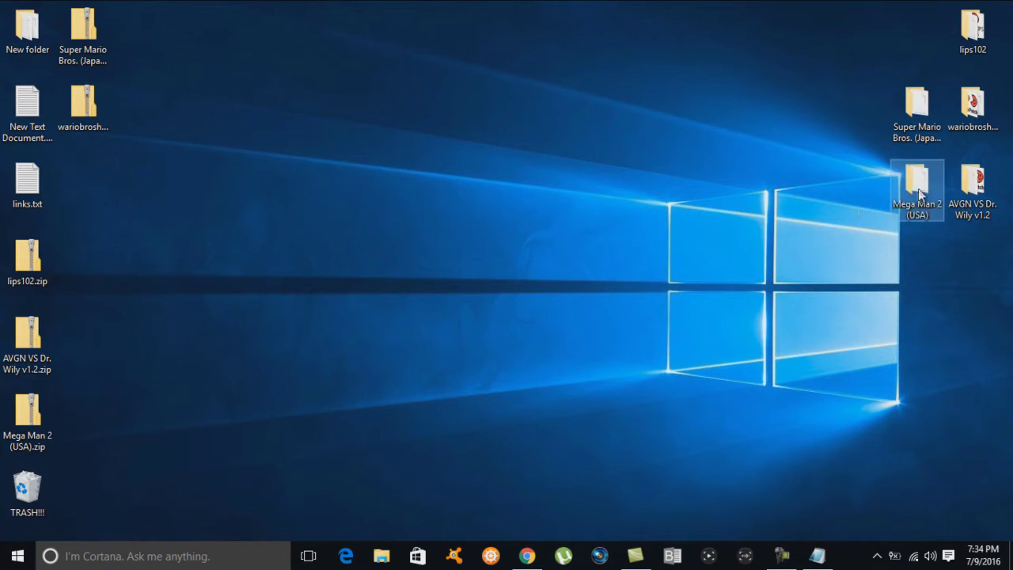